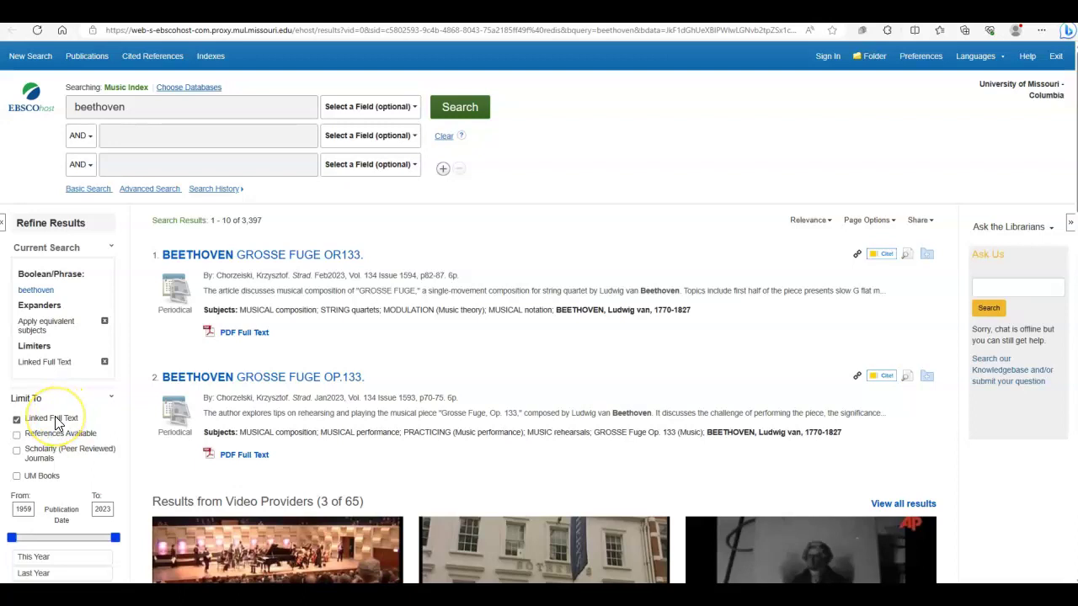
Step: Search Music Index for 'beethoven', limited to linked full text (3,397 results)
left_click(474, 118)
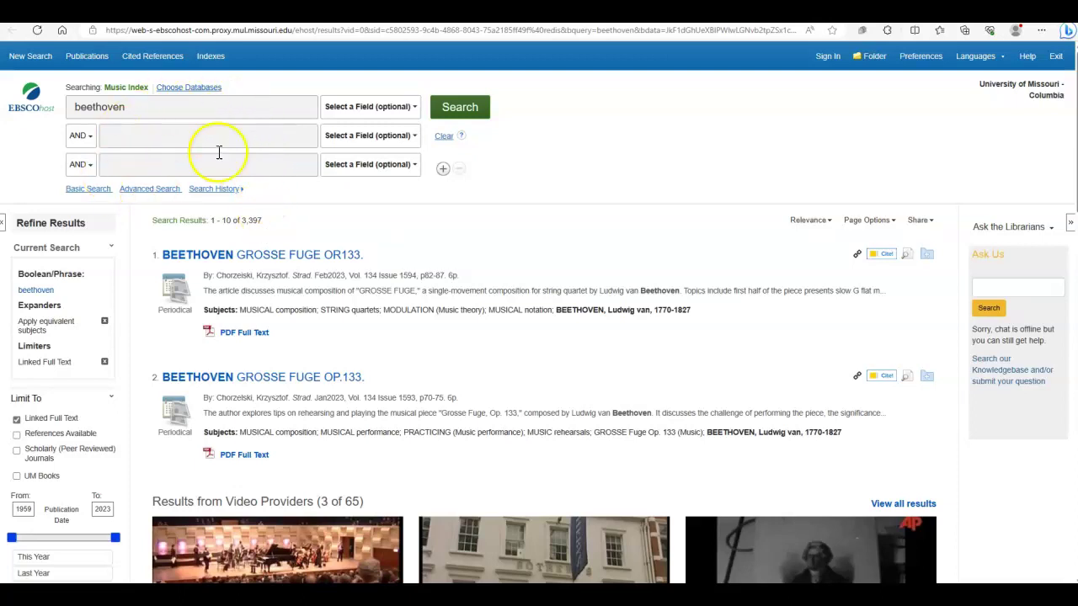
Step: Enter 'vienna' as the second search term, joined with AND
left_click(157, 137)
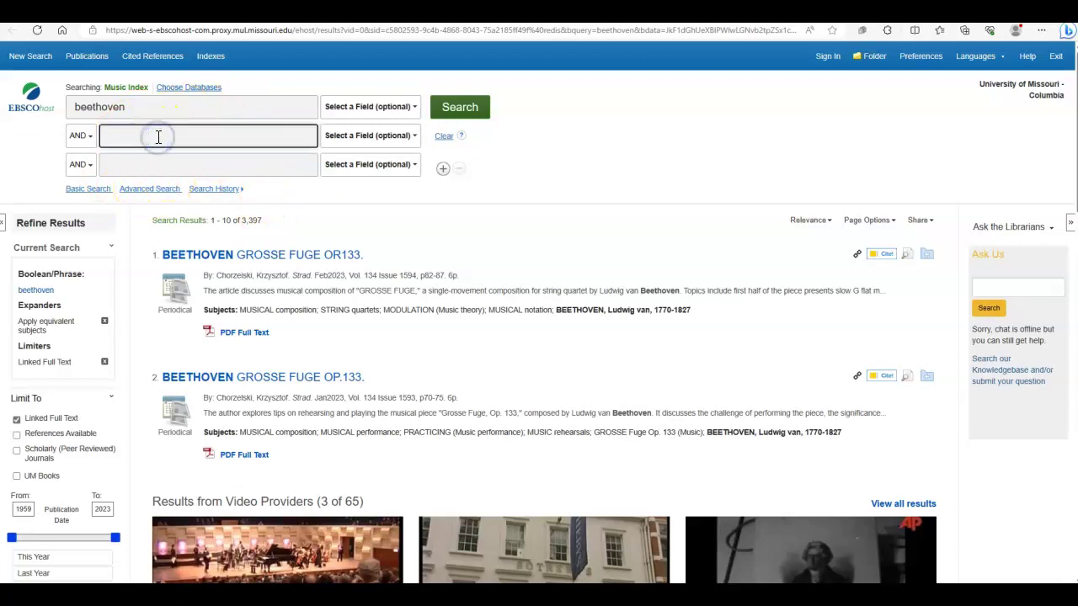
type("vienna")
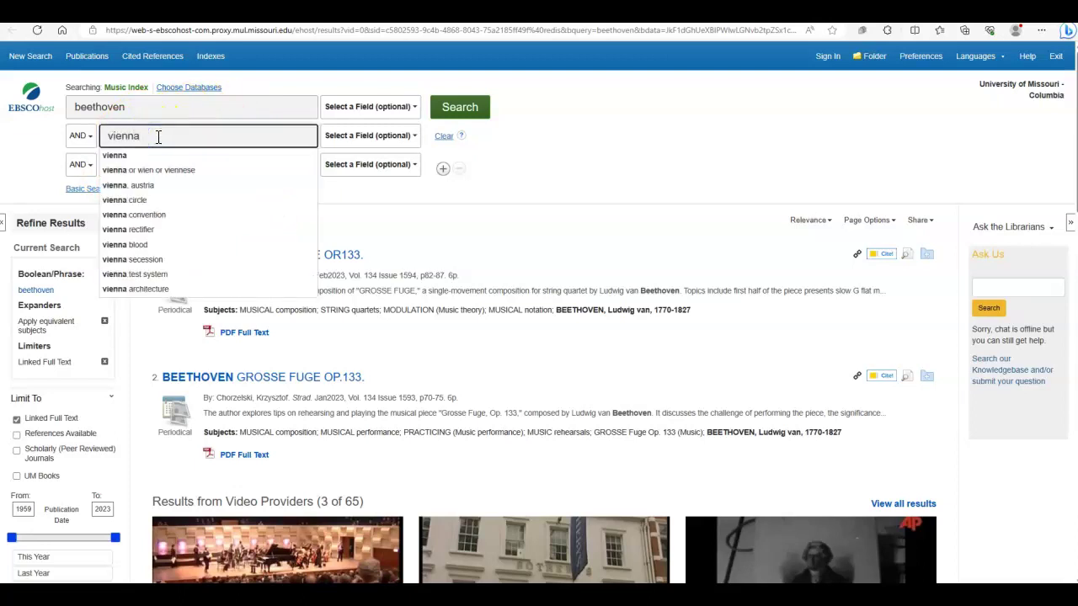
left_click(88, 138)
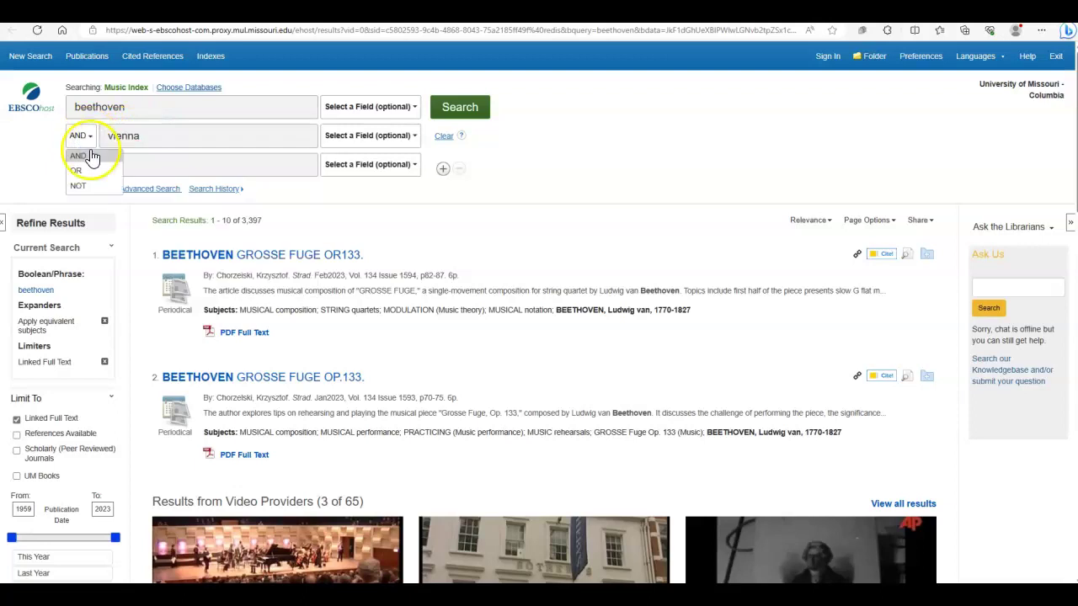
left_click(85, 156)
left_click(42, 139)
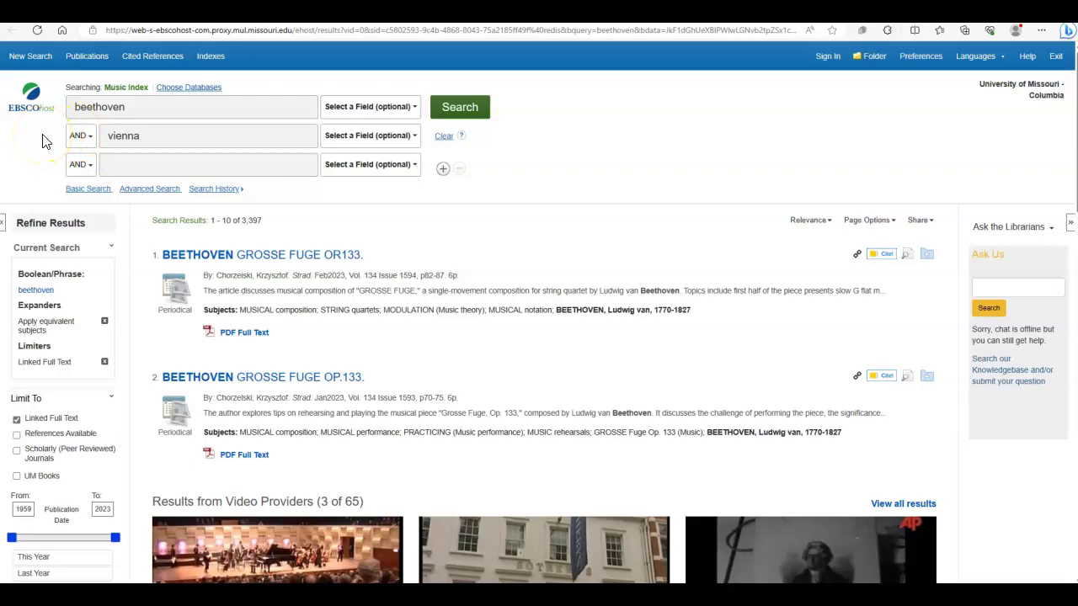
Step: Try the OR and NOT operators, return to AND, and run beethoven AND vienna (85 results)
left_click(80, 135)
left_click(84, 167)
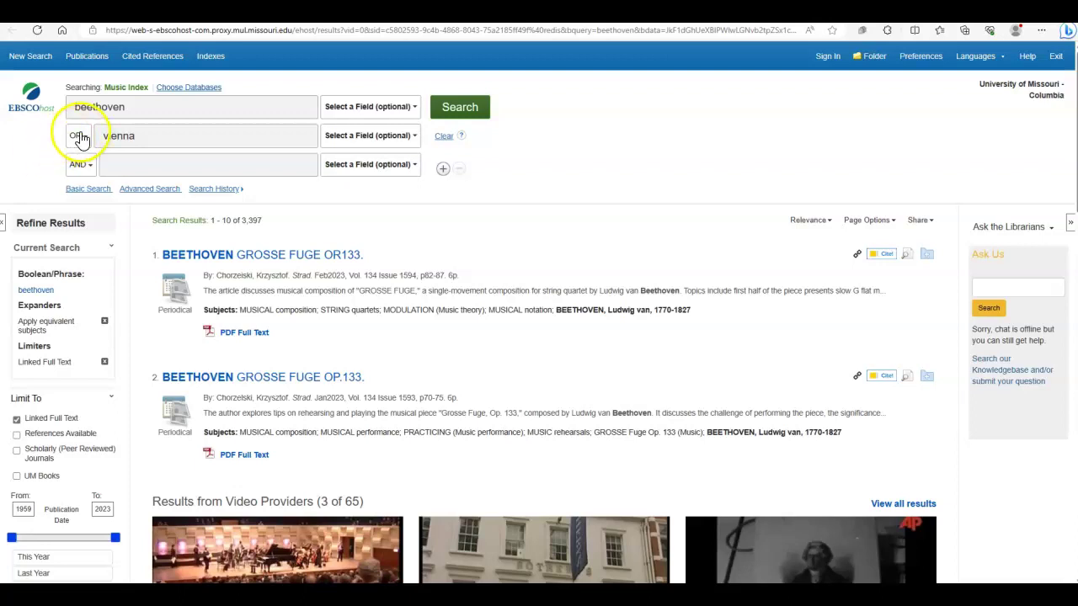
left_click(74, 137)
left_click(80, 187)
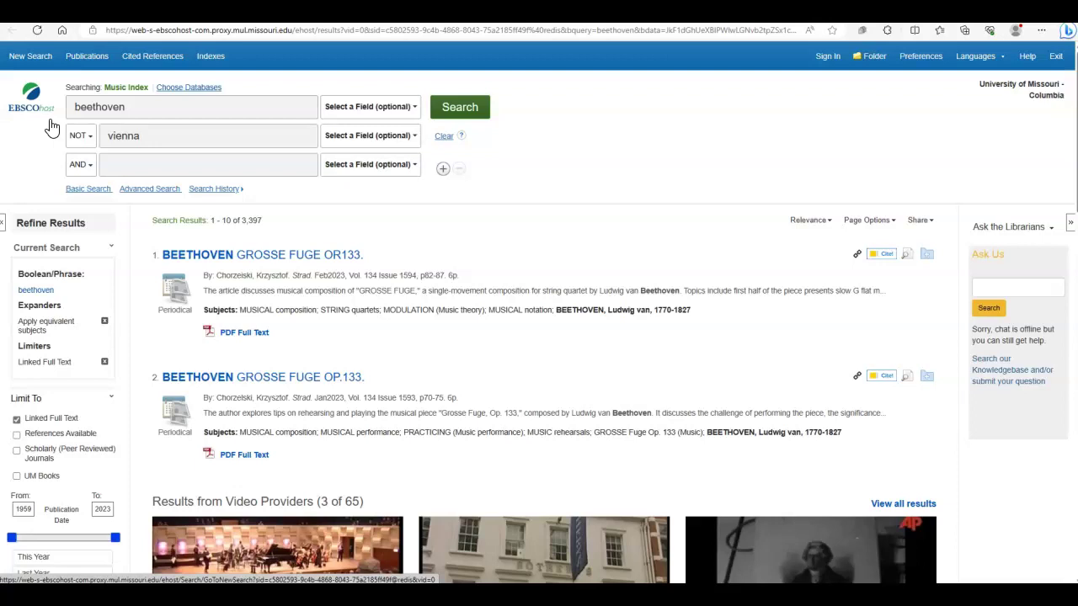
left_click(78, 135)
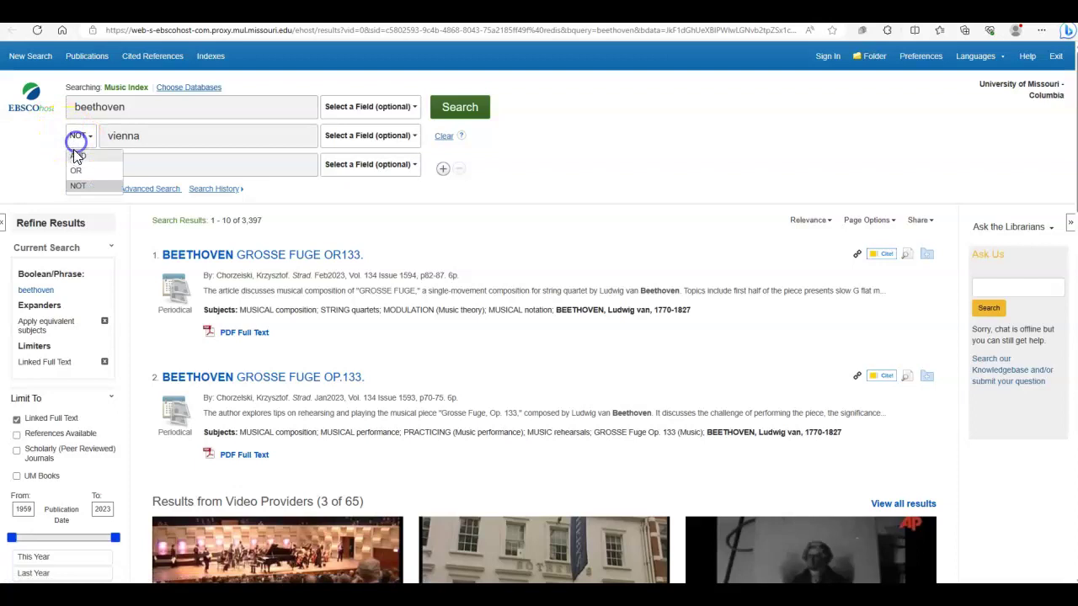
left_click(76, 157)
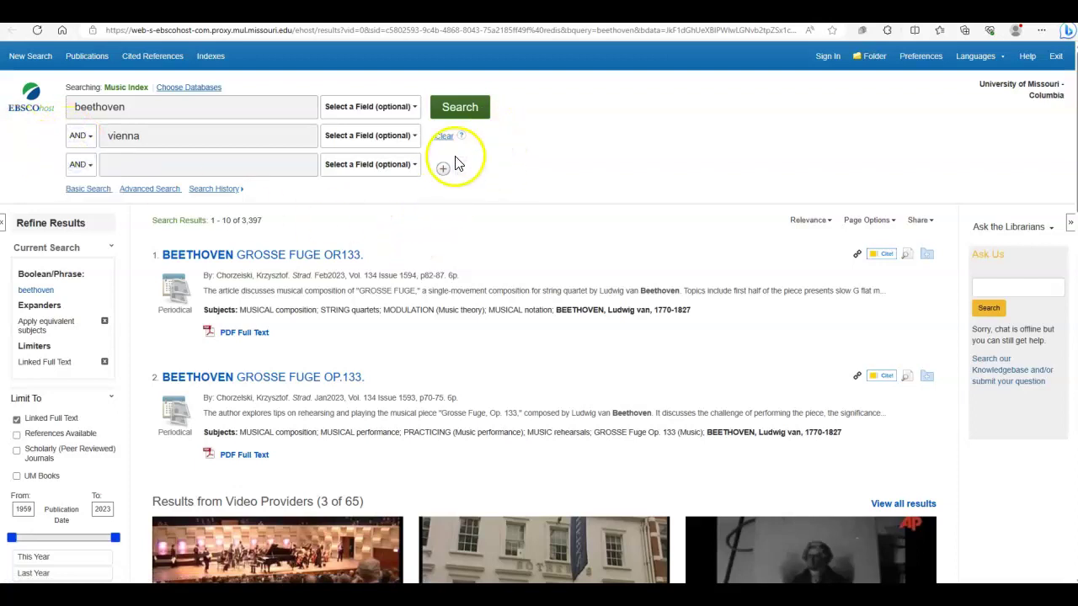
left_click(460, 113)
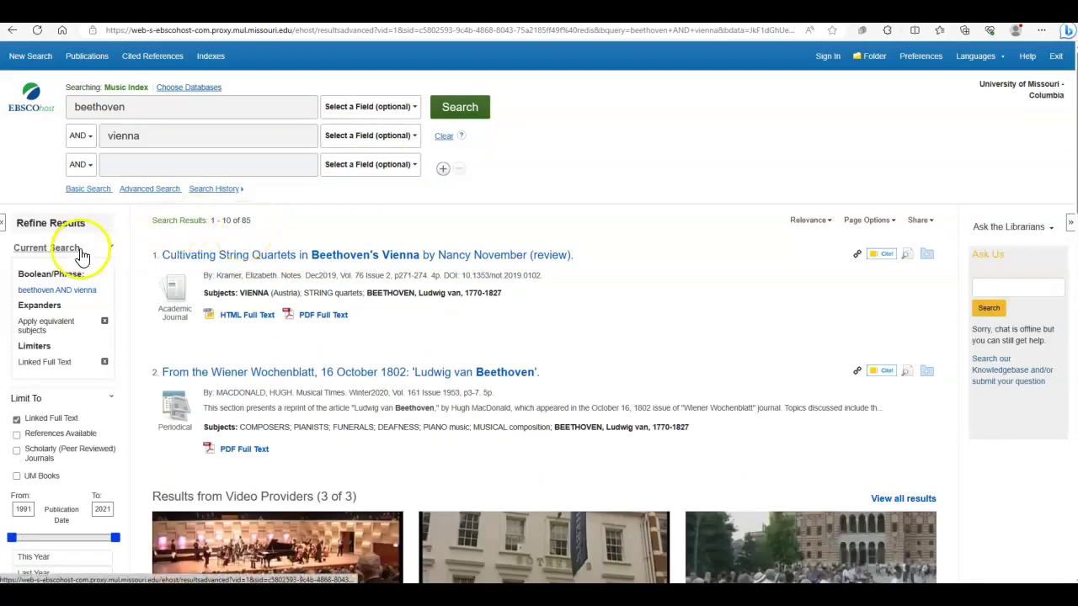
Step: Limit the results to Scholarly (Peer Reviewed) Journals, leaving 16 articles
scroll(74, 259, "down", 1)
scroll(77, 253, "down", 3)
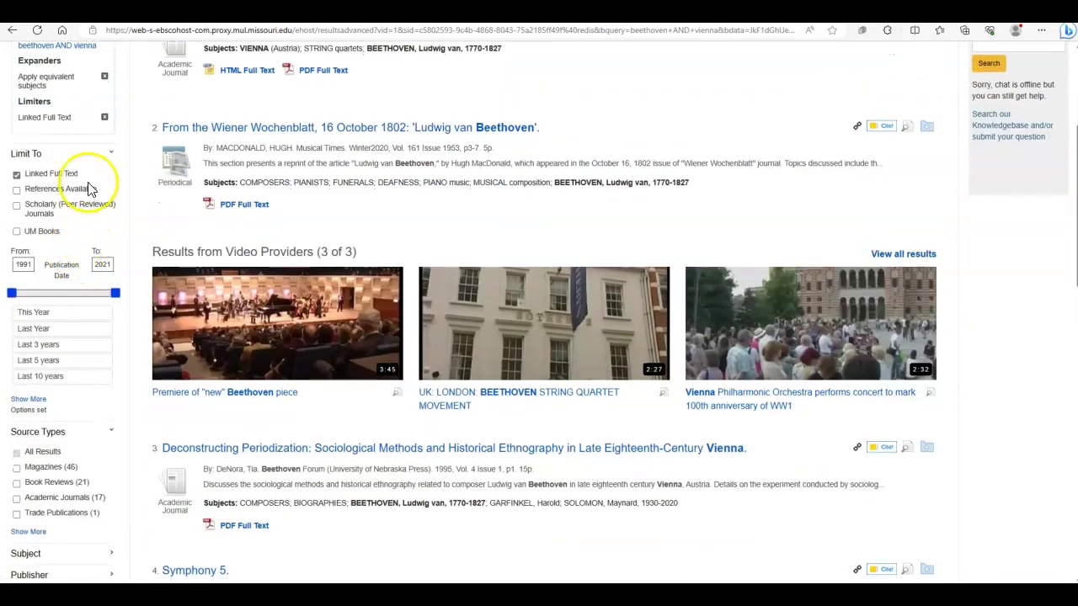
left_click(17, 209)
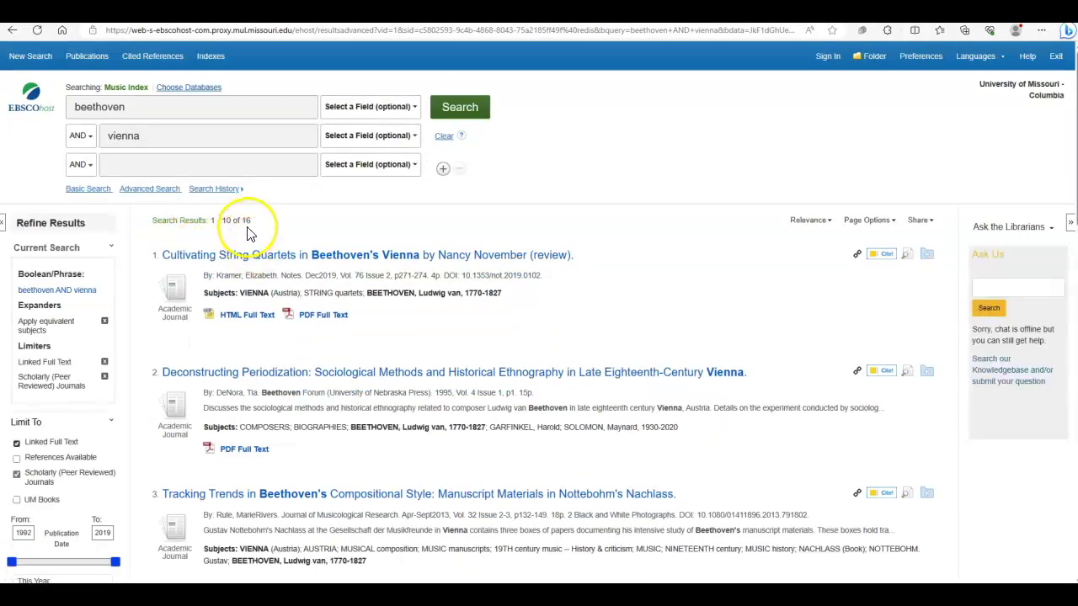
Step: Review the publication date presets from 1992 and expand the Subject facet to 'beethoven, ludwig van'
scroll(88, 310, "down", 5)
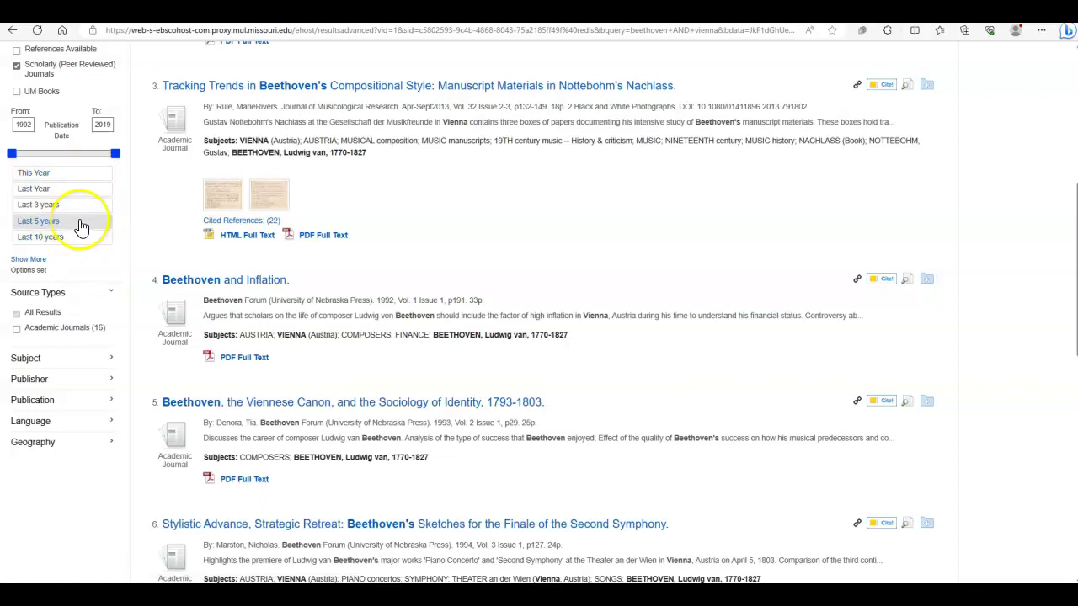
left_click(80, 189)
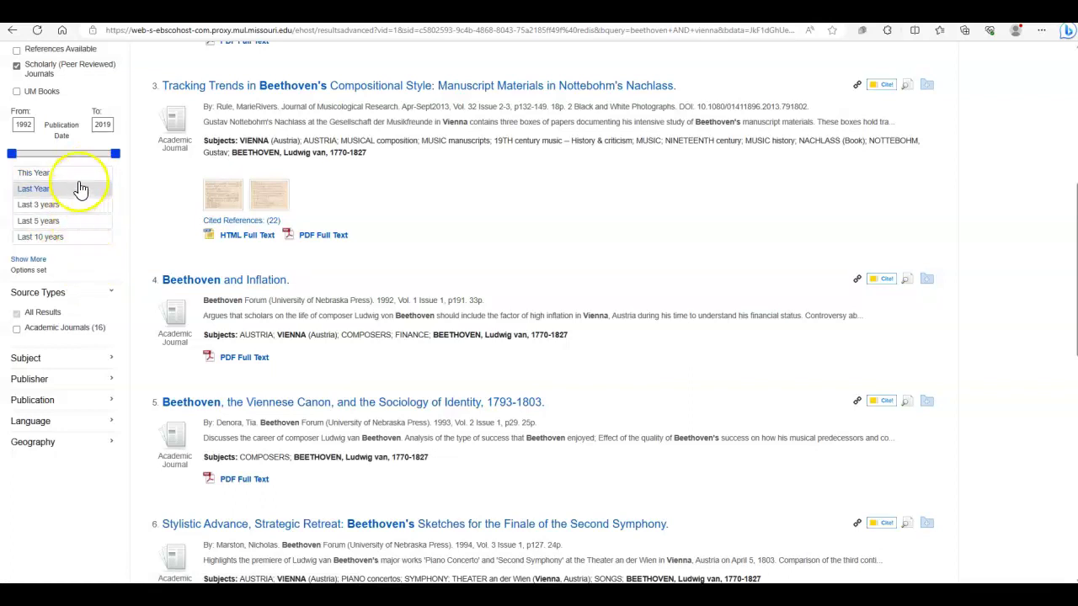
left_click(22, 126)
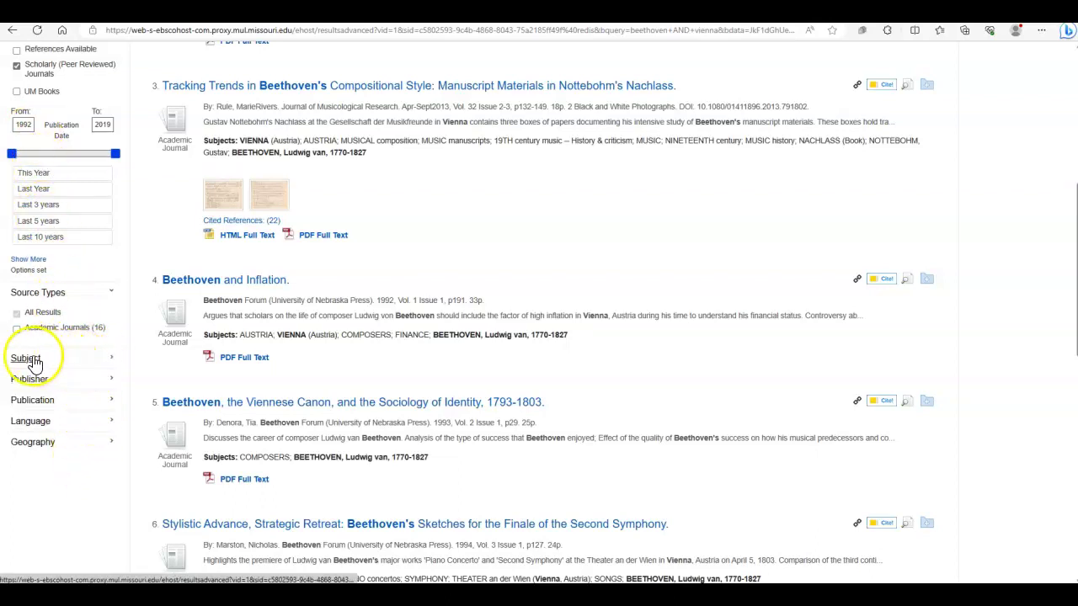
left_click(111, 361)
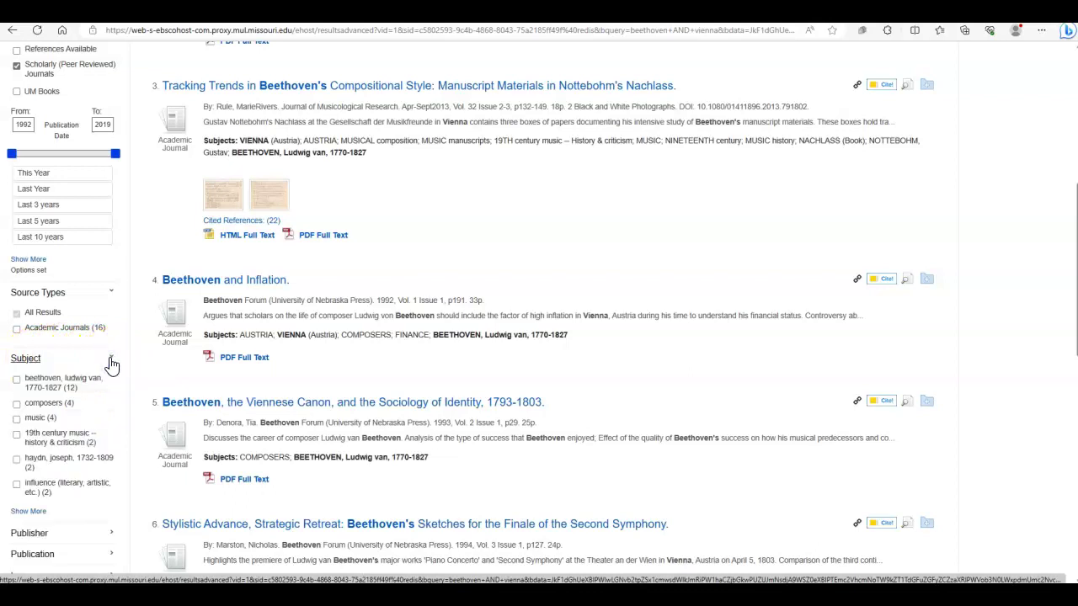
scroll(43, 474, "down", 2)
left_click(46, 220)
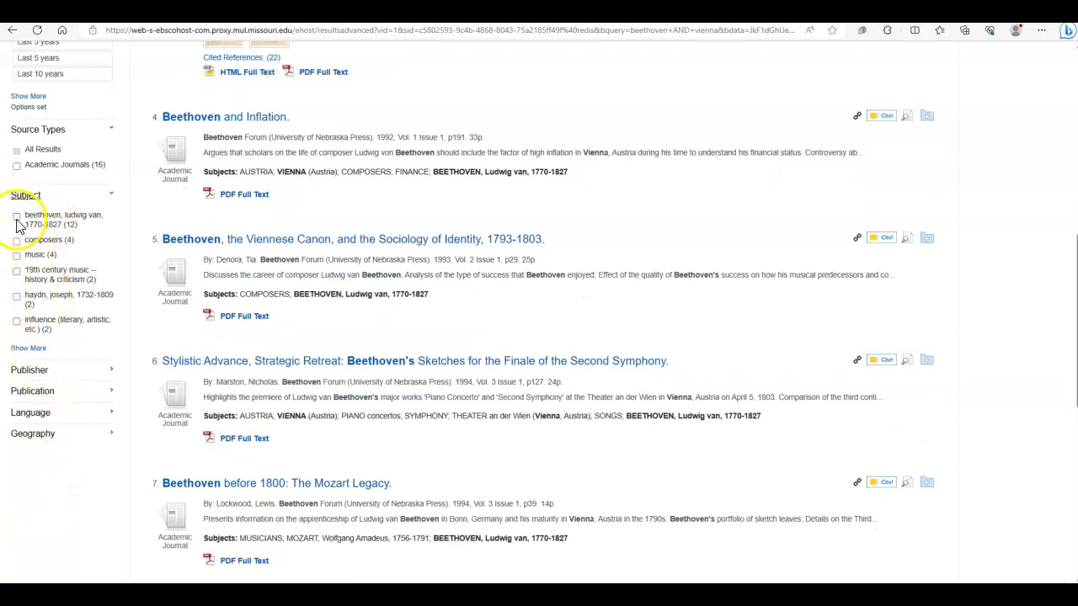
scroll(137, 405, "up", 6)
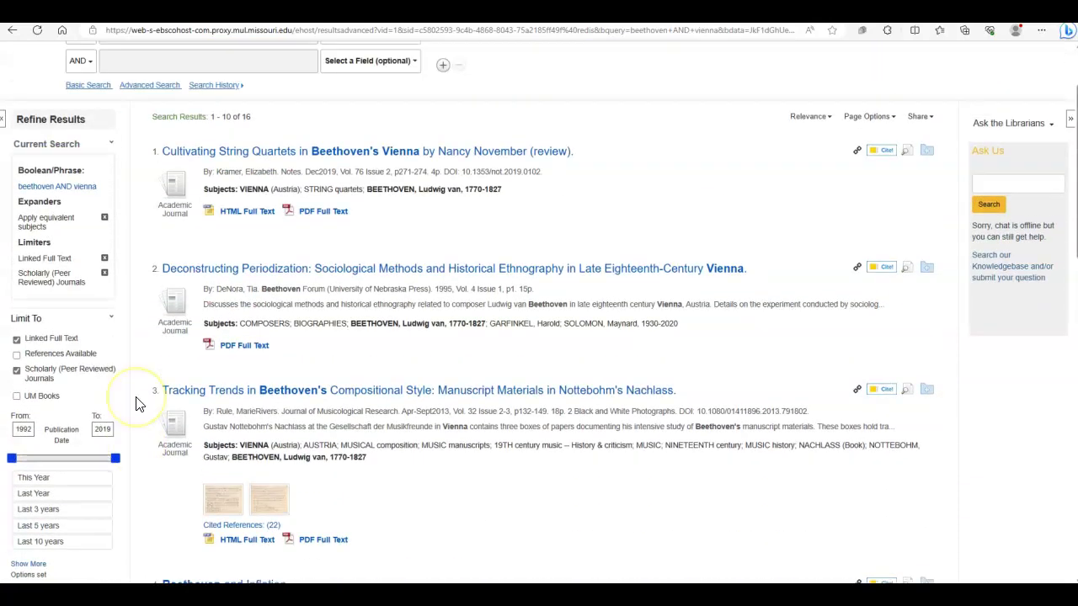
scroll(137, 404, "up", 1)
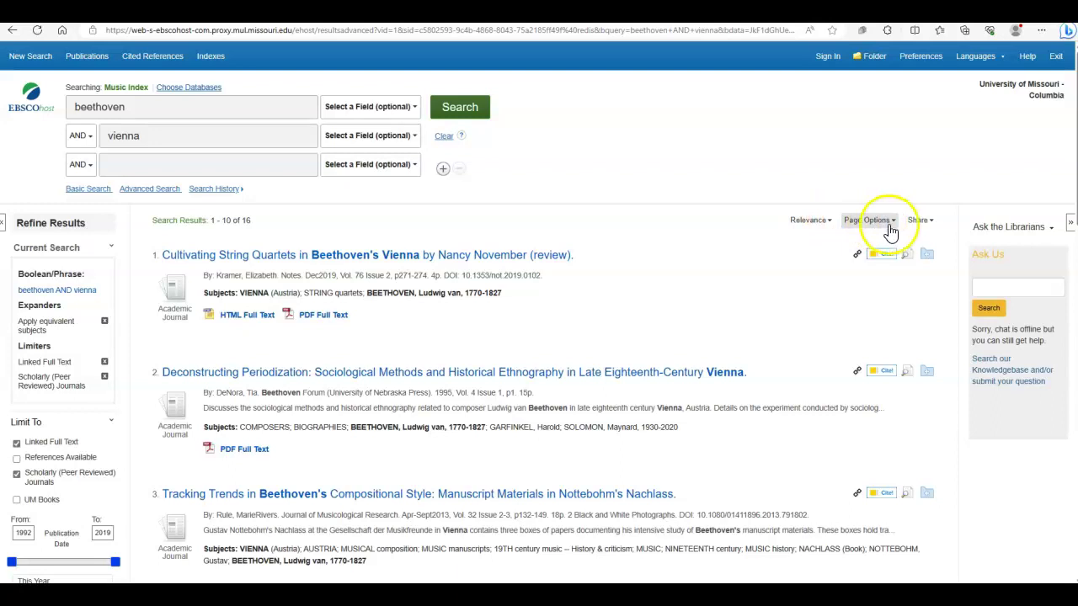
left_click(930, 224)
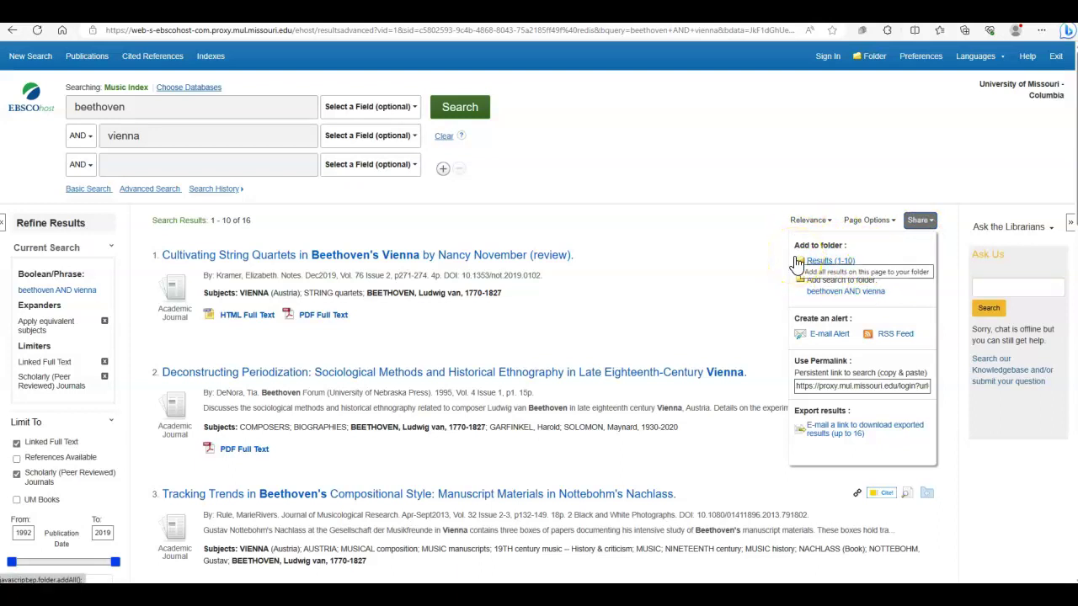
left_click(846, 284)
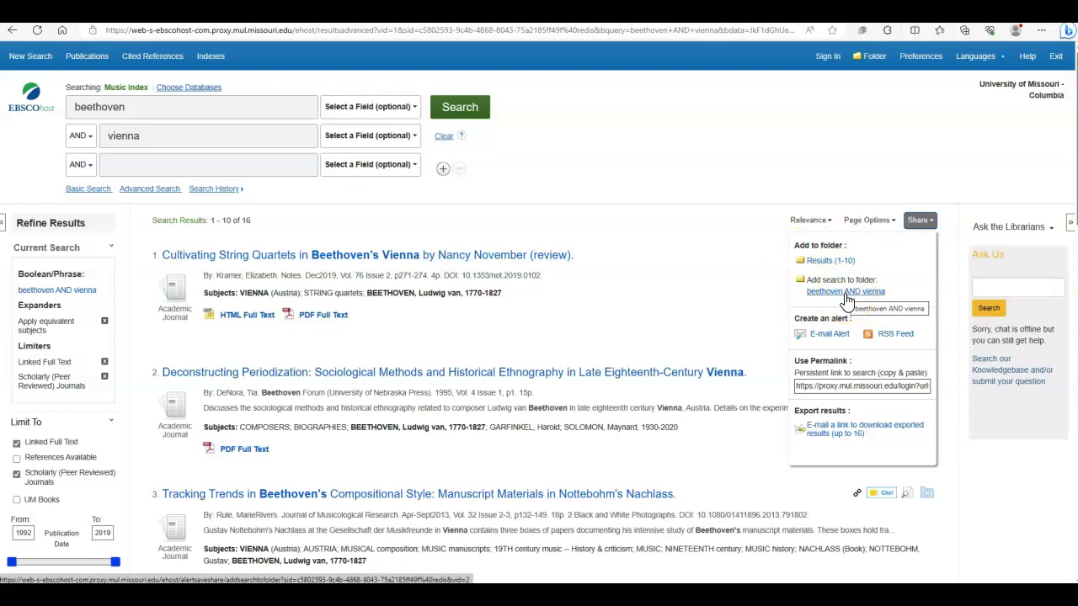
left_click(844, 293)
left_click(832, 335)
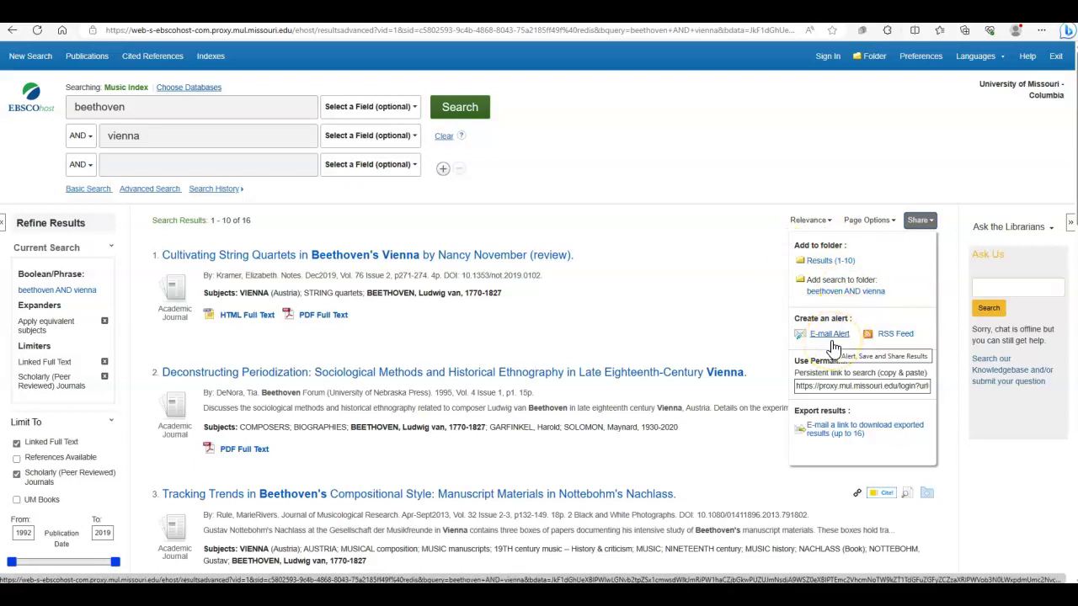
left_click(852, 348)
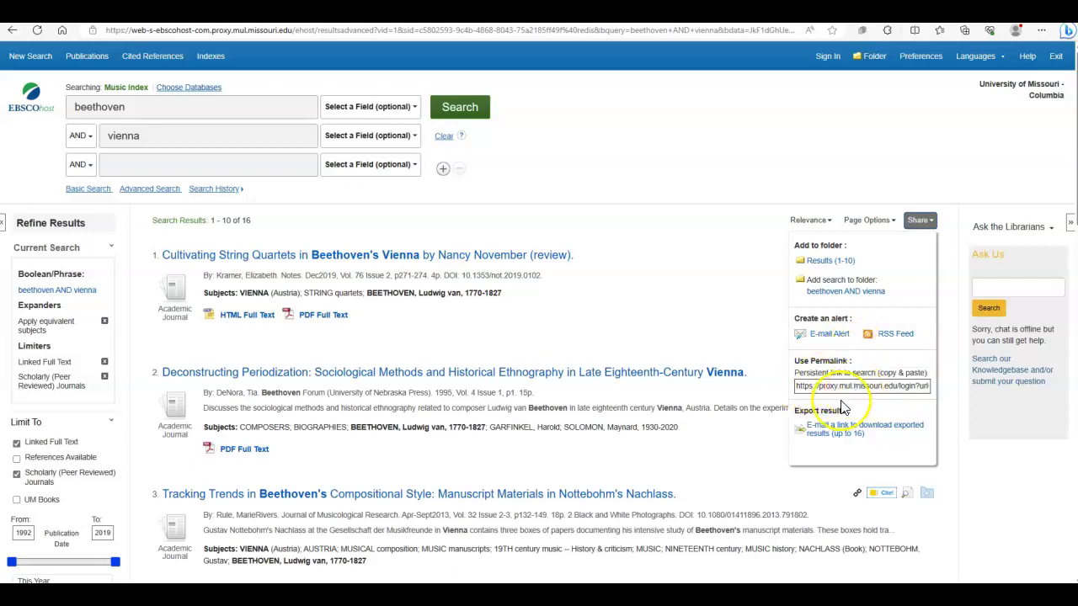
left_click(659, 169)
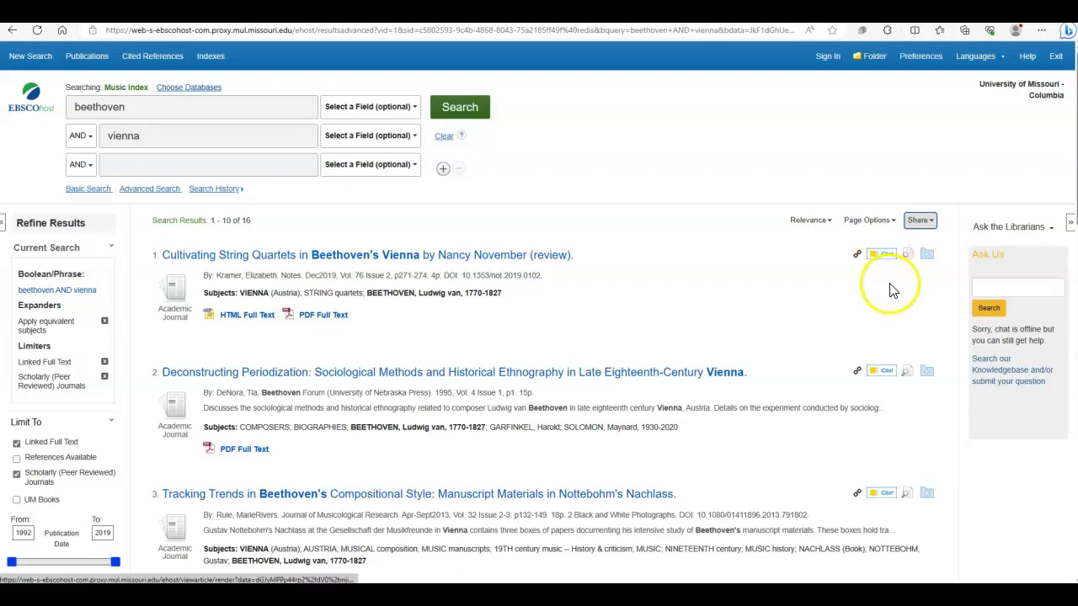
Step: Scroll the beethoven AND vienna results list down to items 6–10
mouse_move(907, 255)
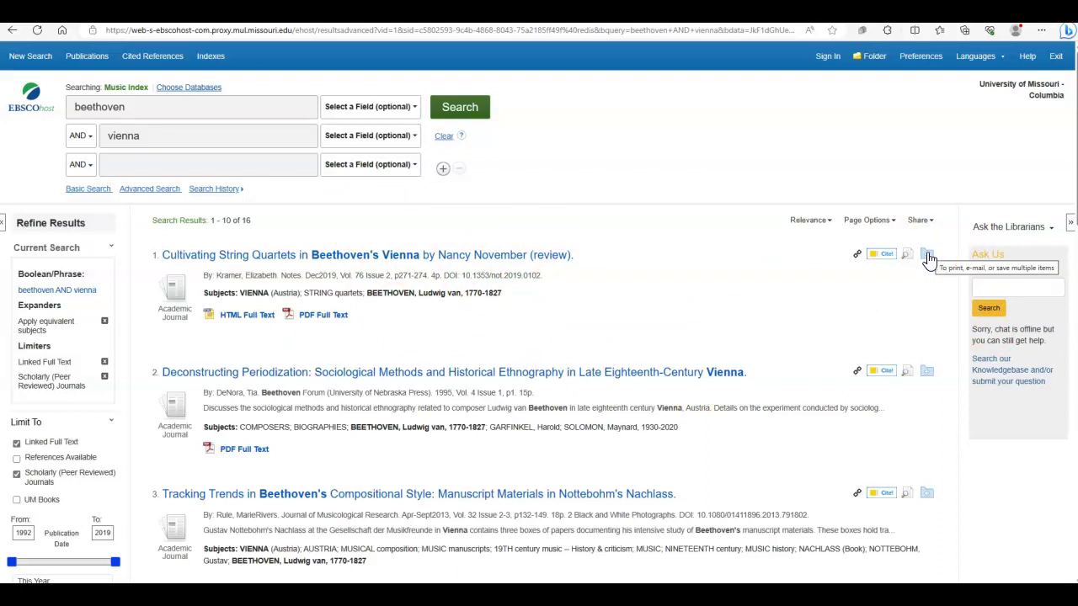
scroll(645, 243, "down", 10)
scroll(642, 250, "down", 1)
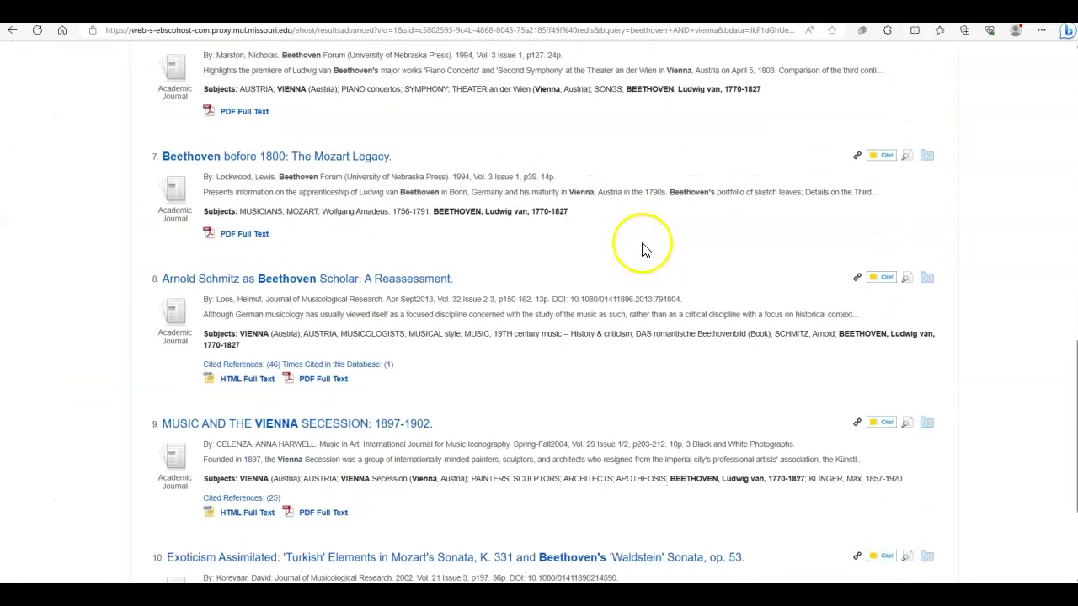
Step: Open result 9, 'MUSIC AND THE VIENNA SECESSION: 1897-1902', and load its PDF Full Text
left_click(401, 423)
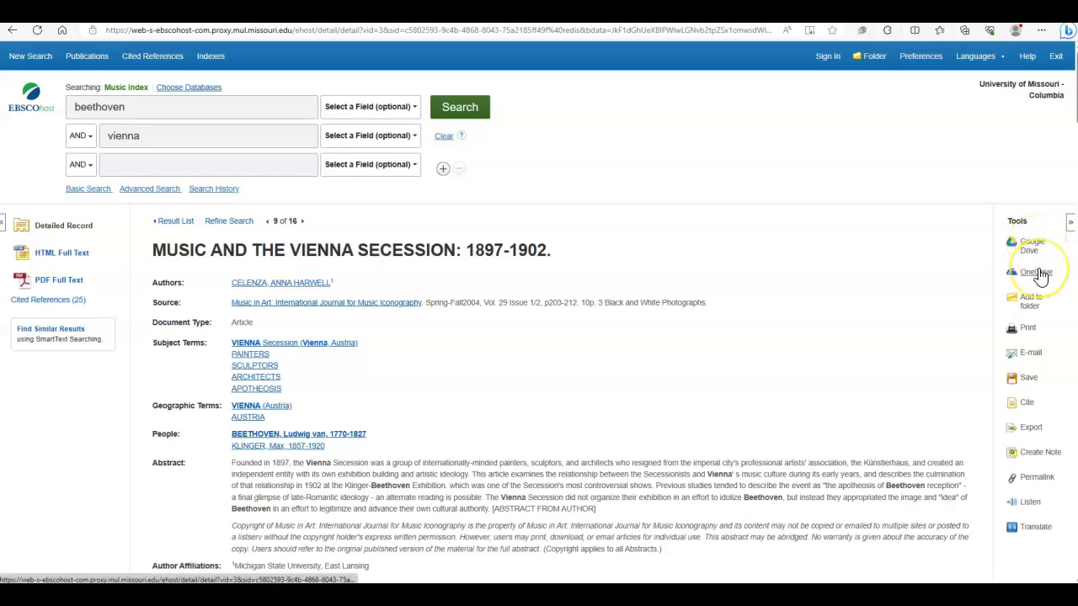
left_click(1033, 303)
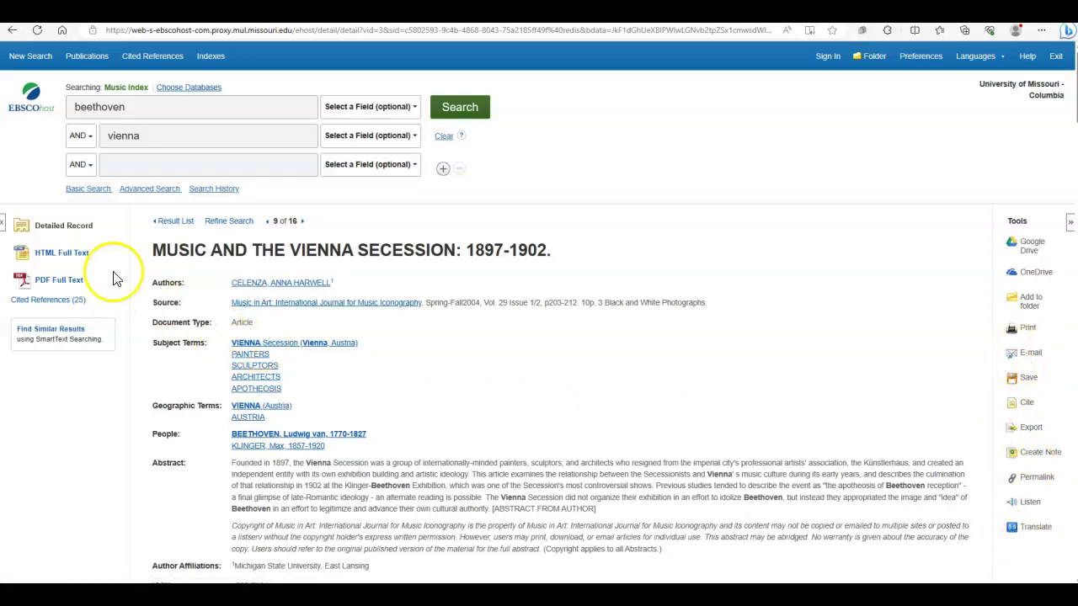
left_click(74, 283)
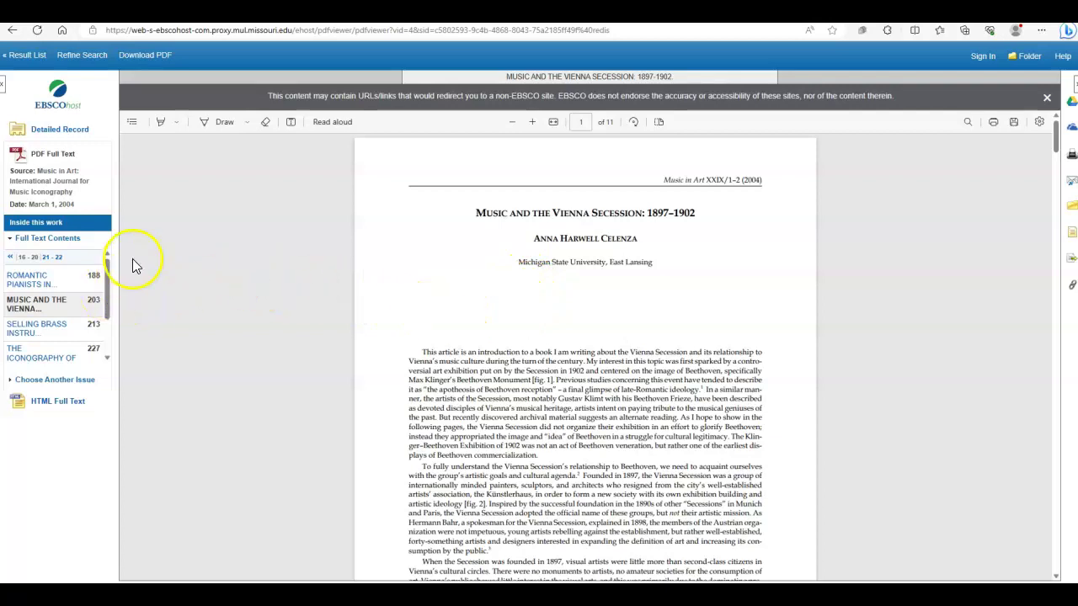
Step: Browse the 11-page article's thumbnails in the Table of Contents panel, then close it
left_click(130, 124)
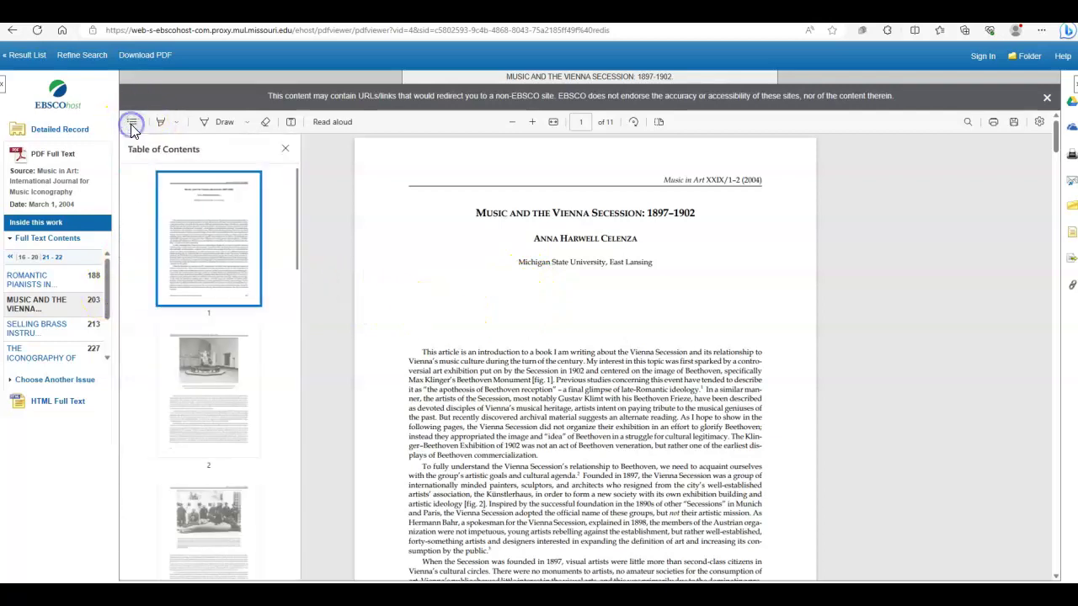
scroll(176, 283, "down", 10)
scroll(176, 296, "up", 10)
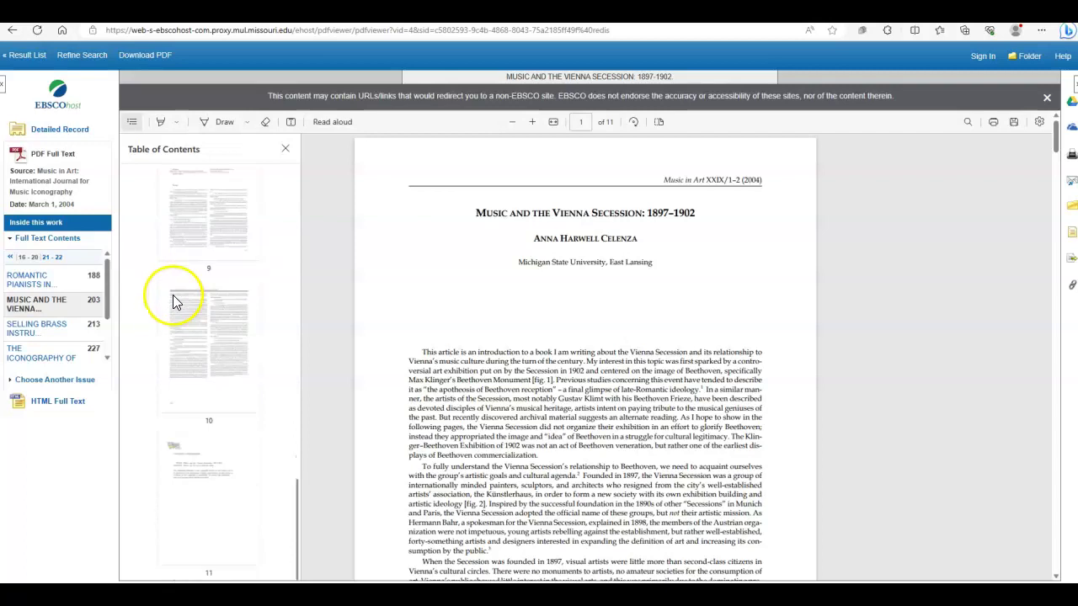
scroll(228, 373, "down", 2)
scroll(228, 373, "up", 2)
left_click(315, 264)
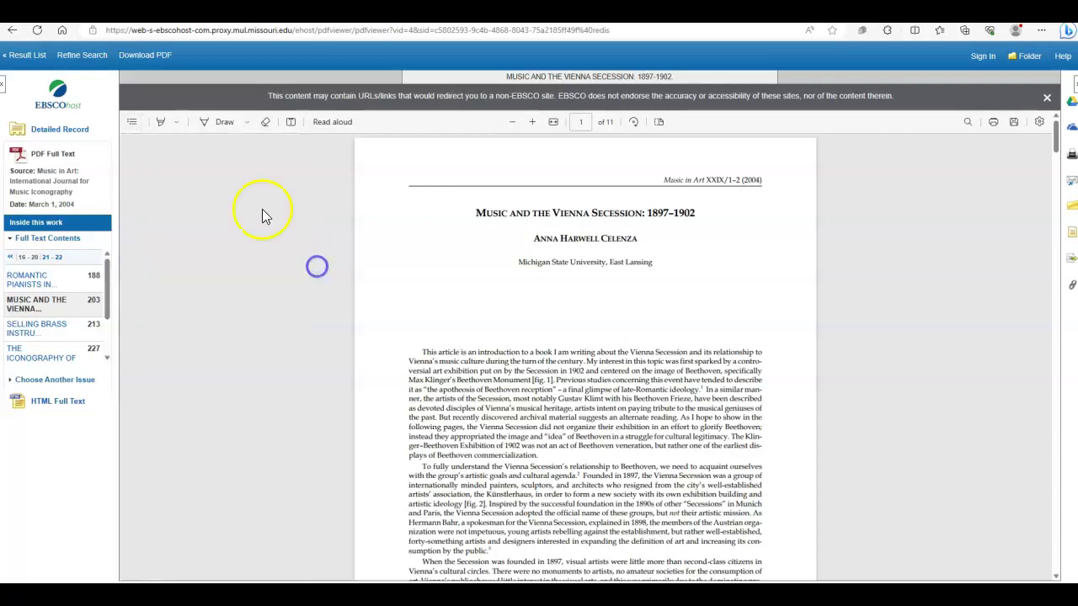
Step: Highlight the opening paragraph's first lines in yellow; draw, then erase, a thick green circle around the title
left_click(175, 122)
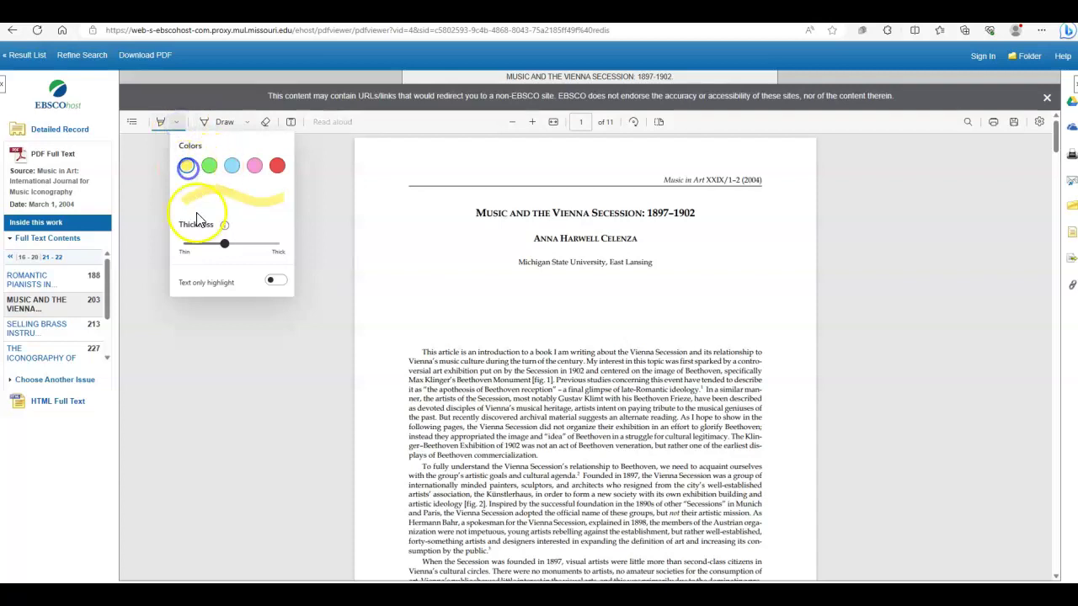
left_click_drag(411, 353, 760, 373)
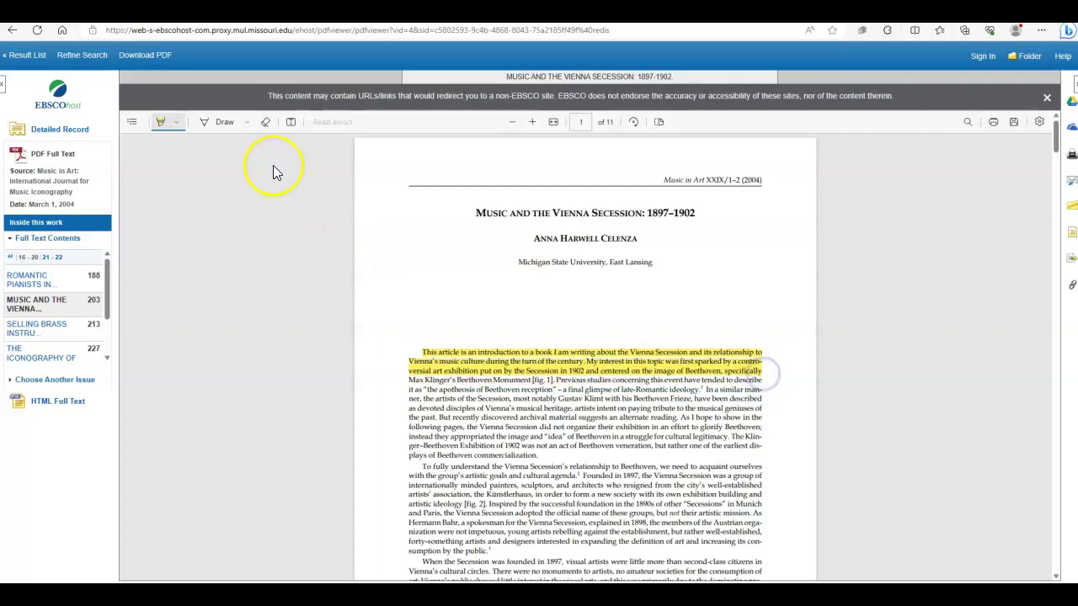
left_click(248, 122)
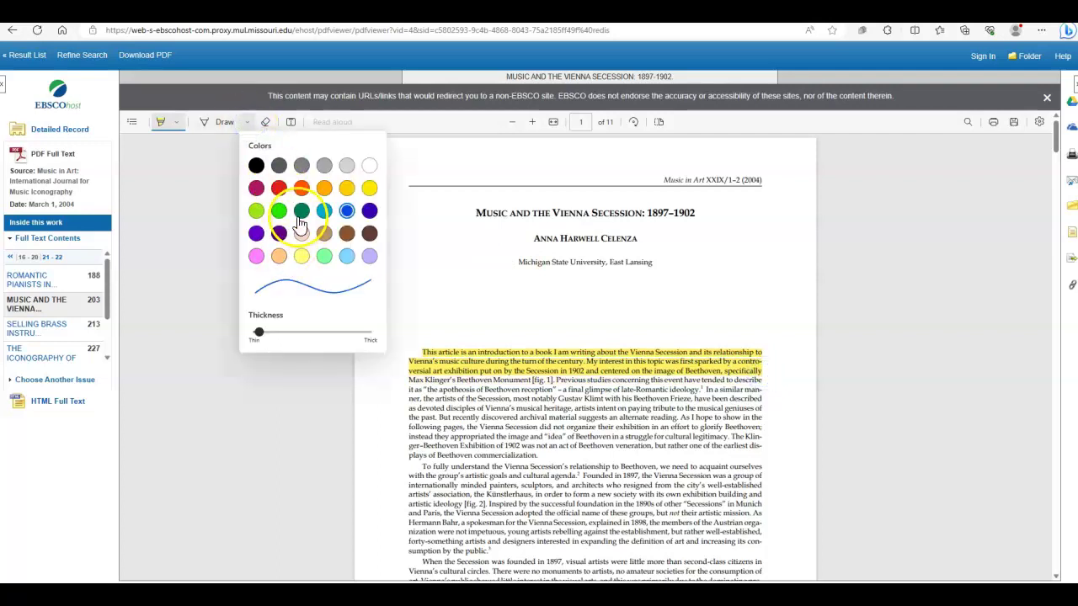
left_click(299, 214)
left_click_drag(253, 338, 308, 335)
mouse_move(535, 182)
left_mouse_down()
mouse_move(459, 266)
mouse_move(685, 176)
mouse_move(537, 186)
left_mouse_up()
left_click(267, 123)
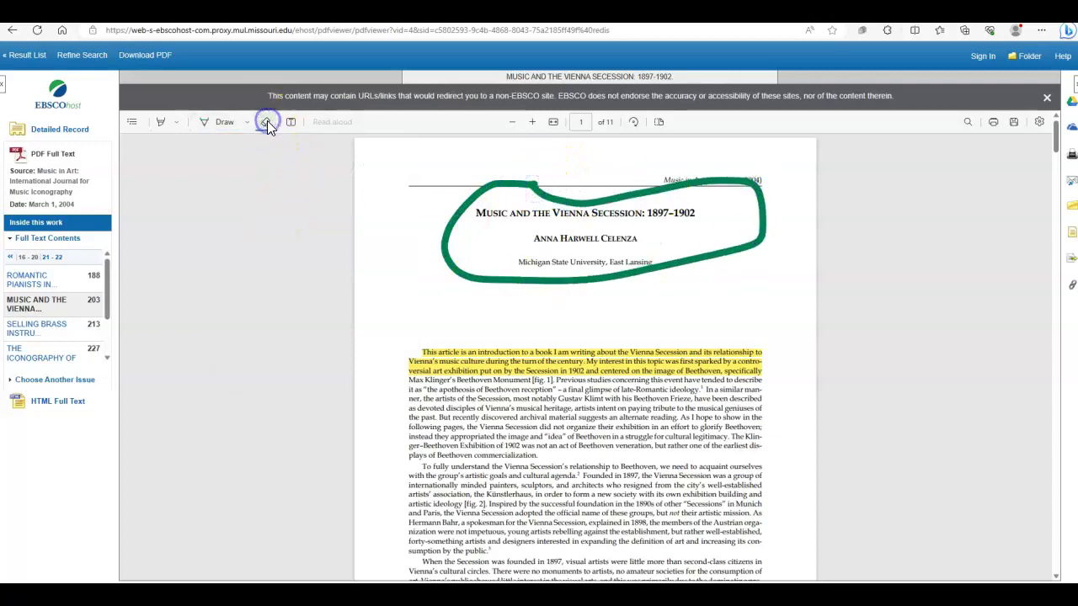
left_click(503, 183)
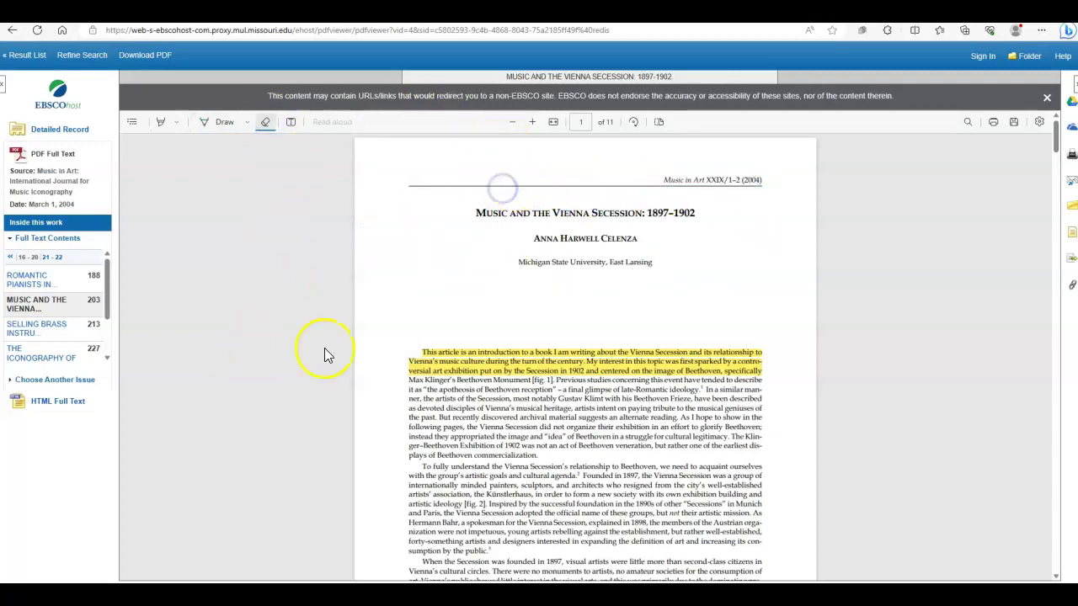
Step: Place the text note 'This is my annotation.' above the highlighted first paragraph on page 1
left_click(291, 122)
left_click(427, 308)
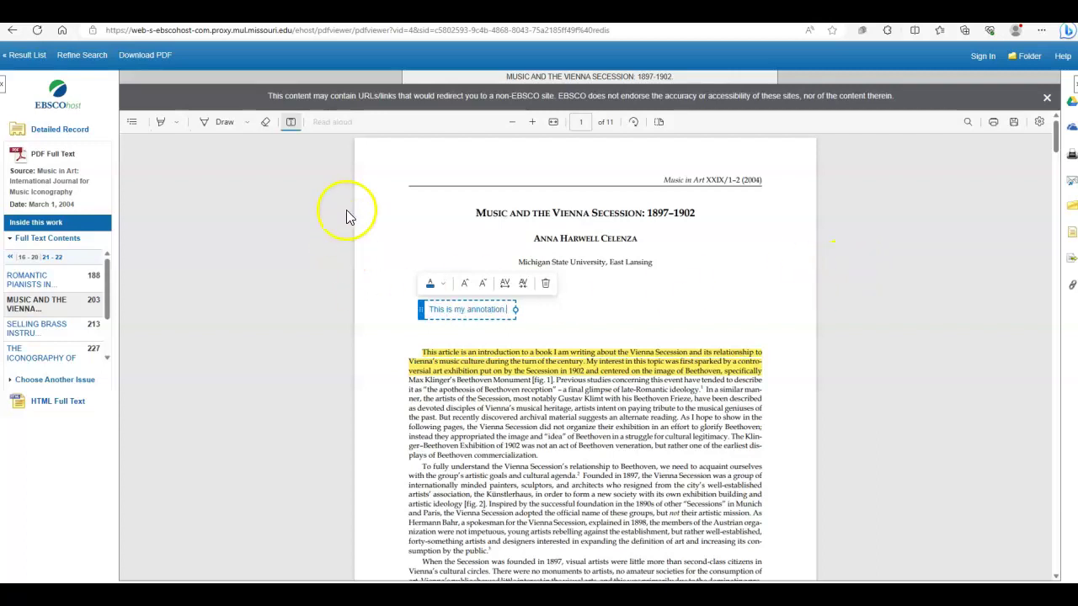
left_click(290, 125)
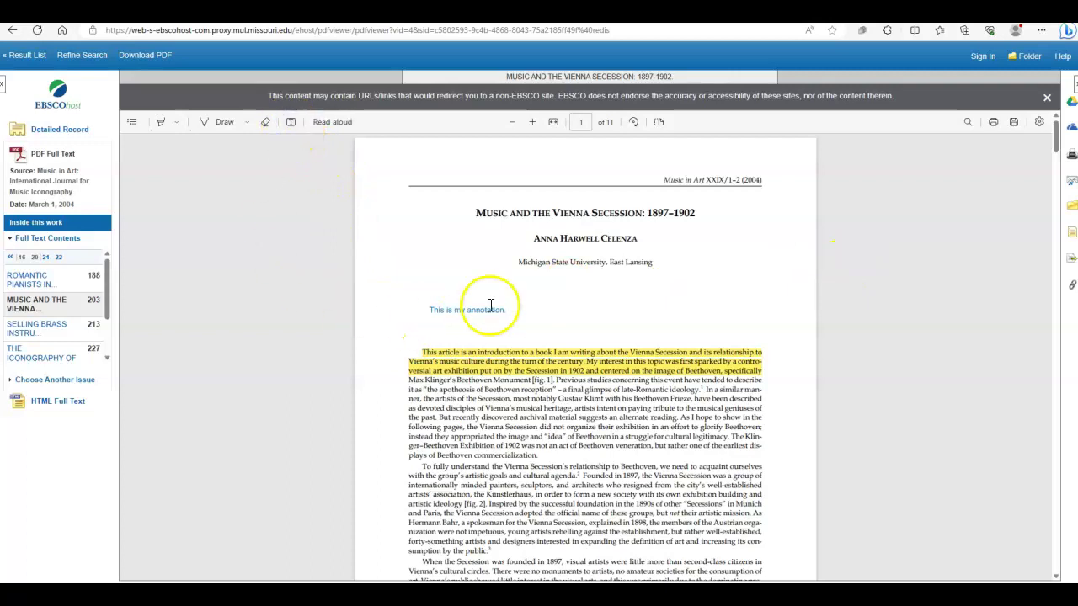